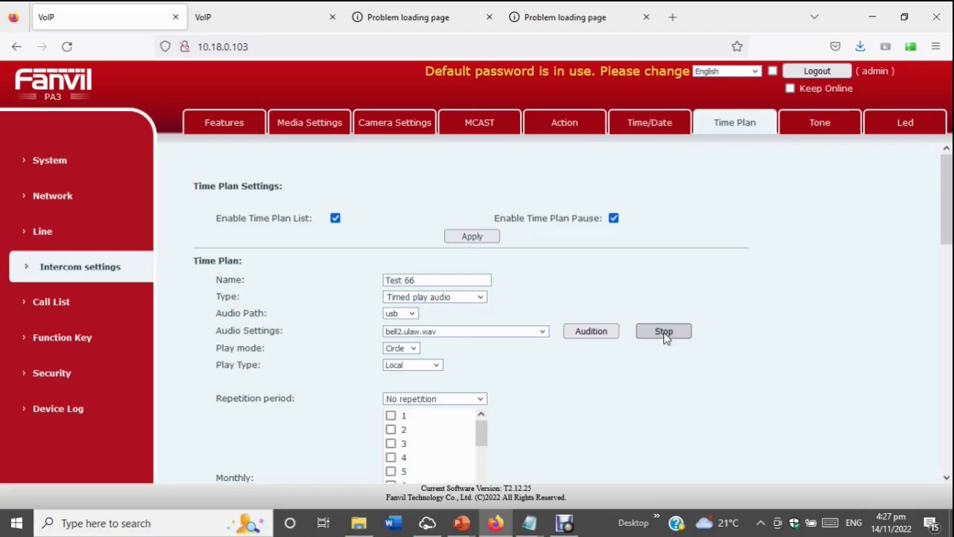
Choose School-Bell-5s.wav as the plan's audio, then audition the bell and stop the preview
left_click(545, 333)
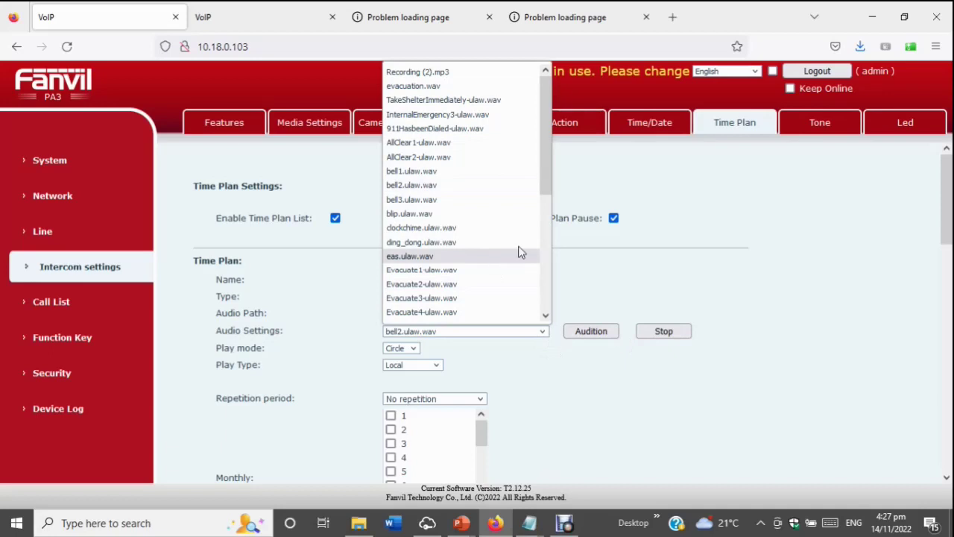
left_click_drag(543, 189, 543, 276)
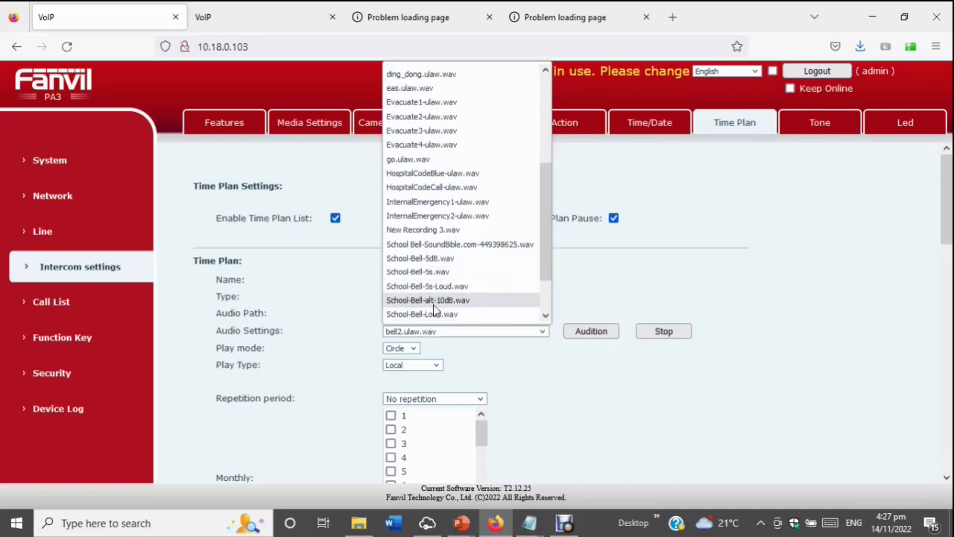
left_click(439, 272)
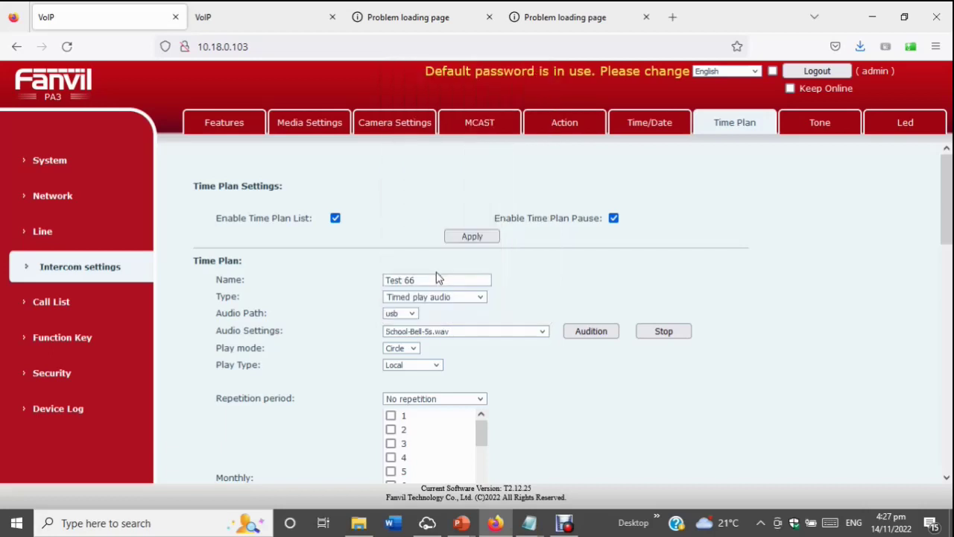
left_click(594, 337)
left_click(657, 330)
Set Play mode to Once and Play Type to Local&Mcast, exposing Mcast Addr and PCMU Codec
left_click(415, 350)
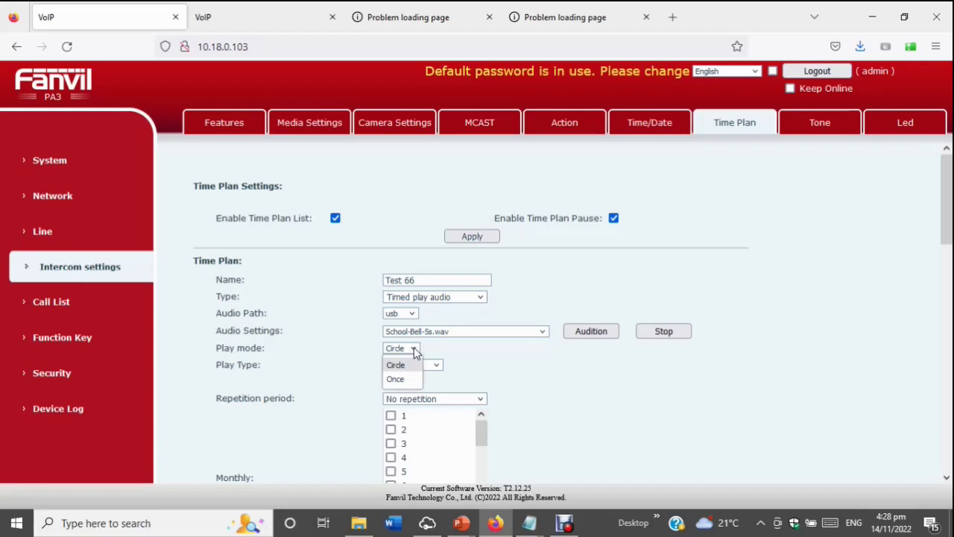
left_click(397, 380)
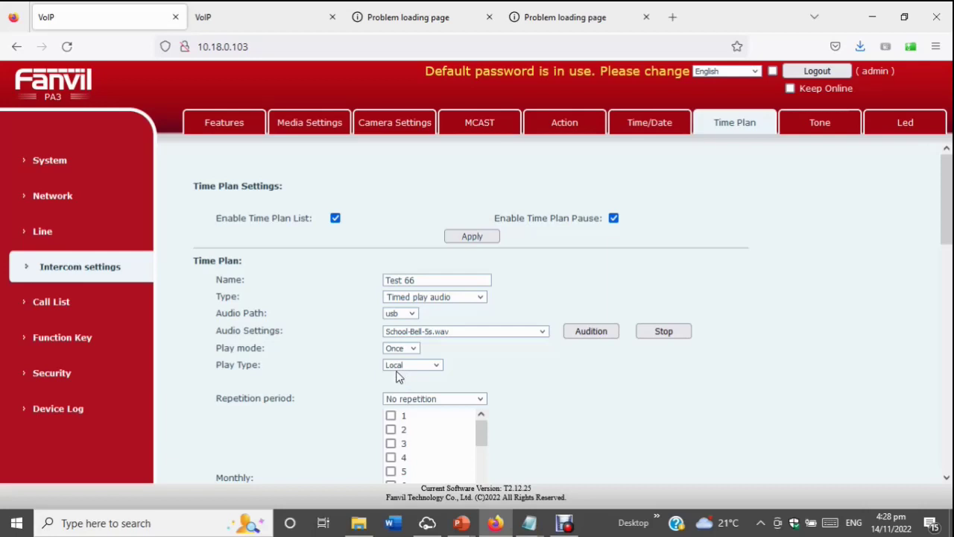
left_click(439, 368)
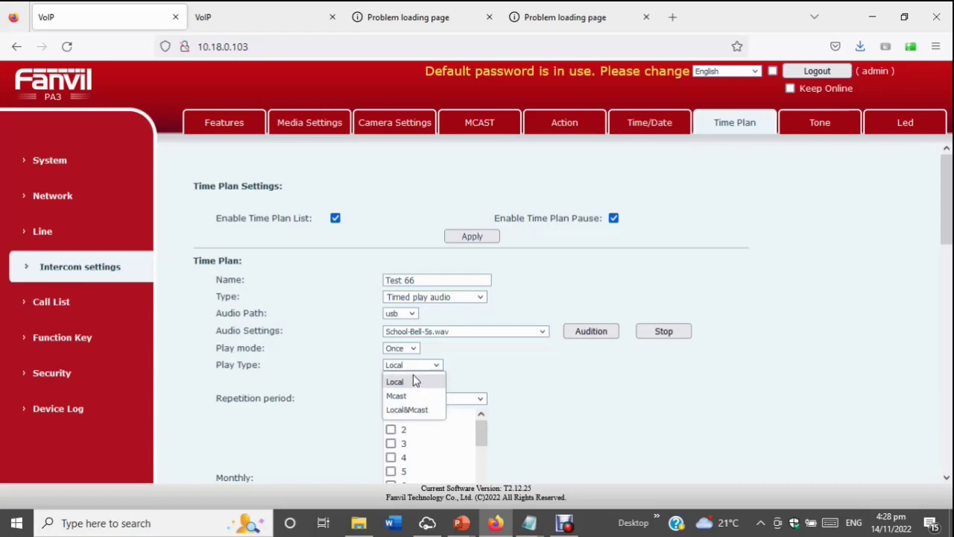
left_click(406, 396)
left_click(405, 382)
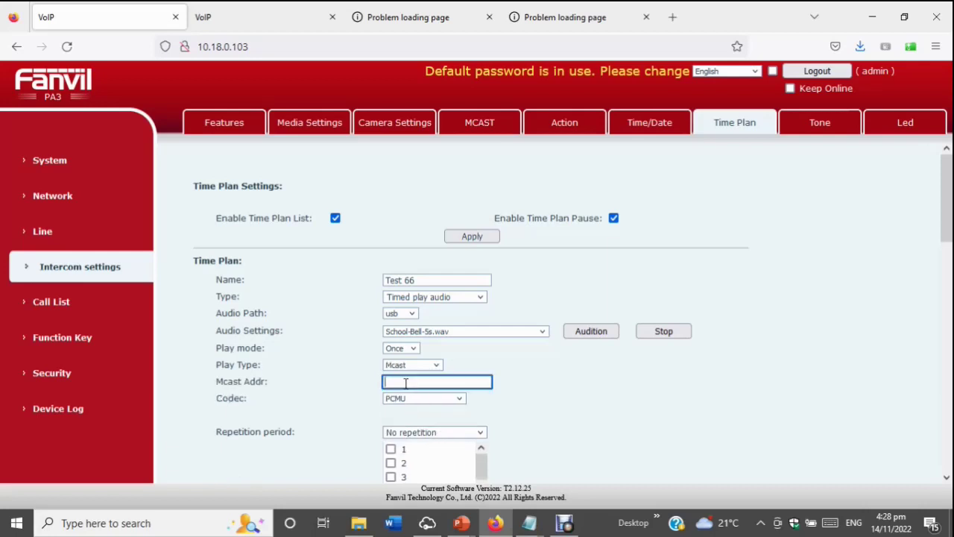
left_click(439, 366)
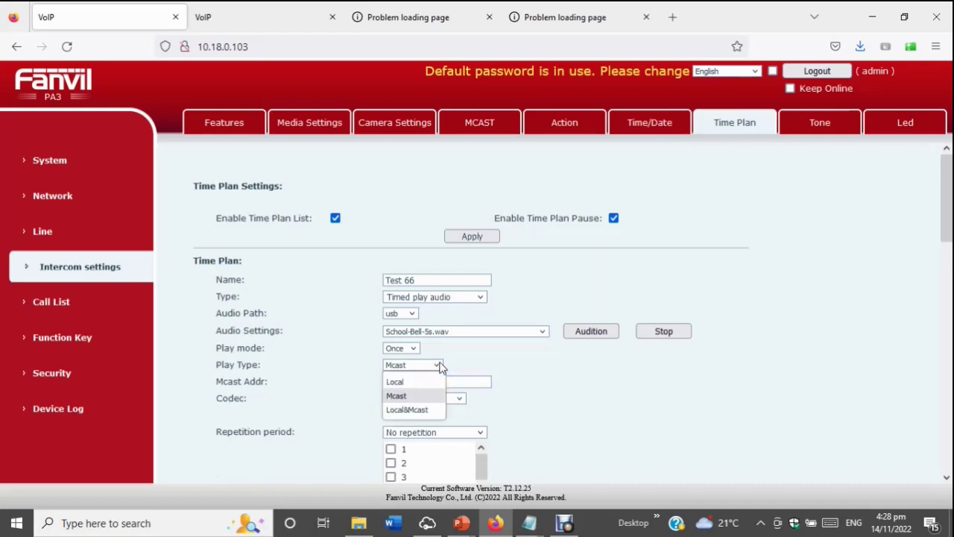
left_click(421, 410)
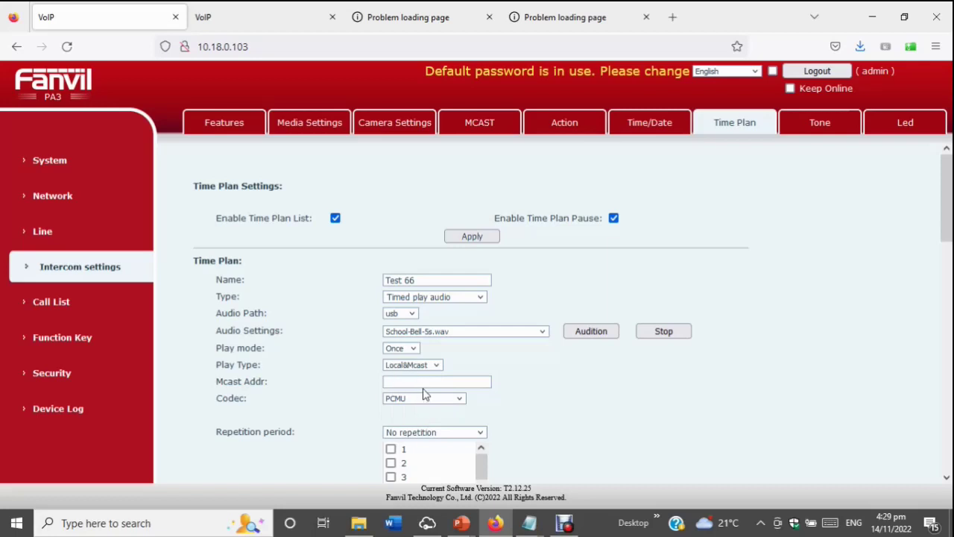
Check the X210's multicast host, then paste 224.0.1.116:50001 into the Mcast Addr field
left_click(278, 14)
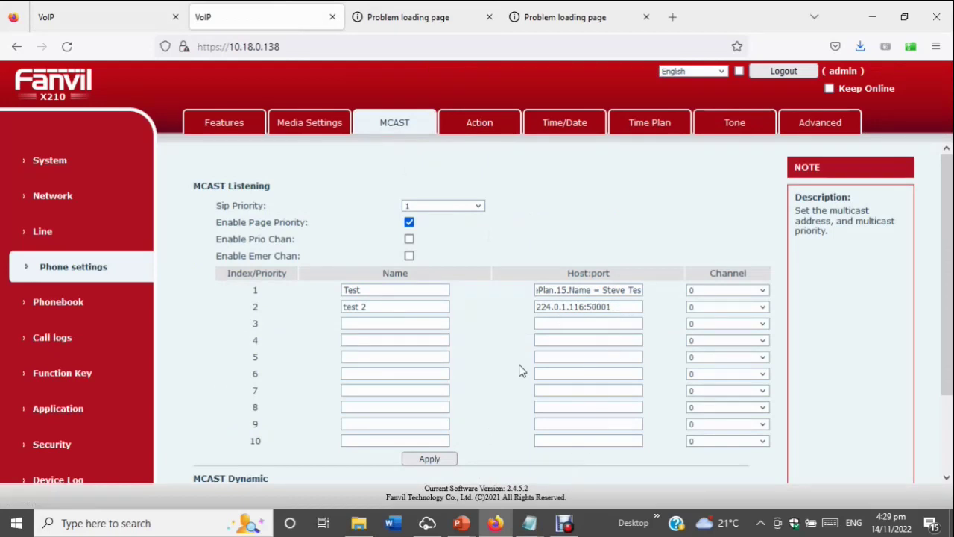
left_click(75, 15)
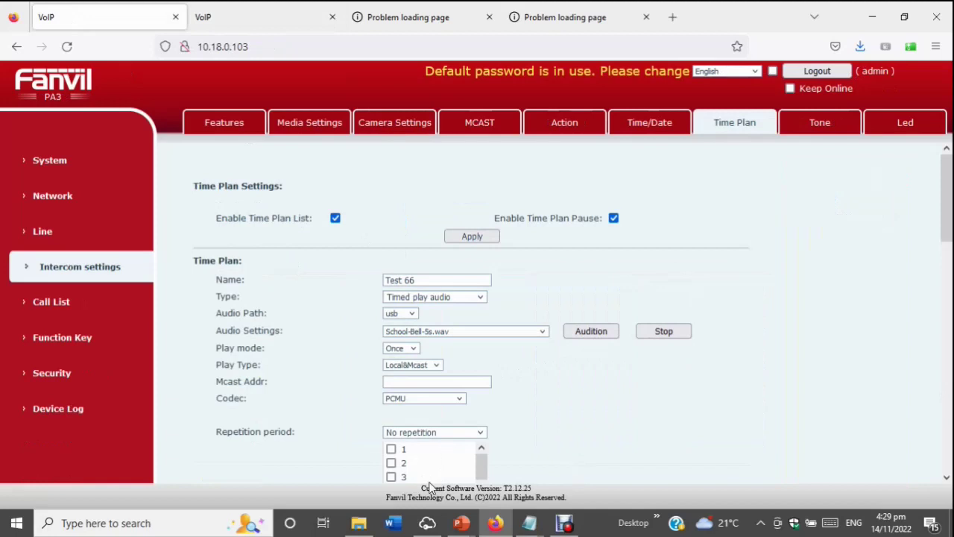
left_click(393, 381)
right_click(393, 382)
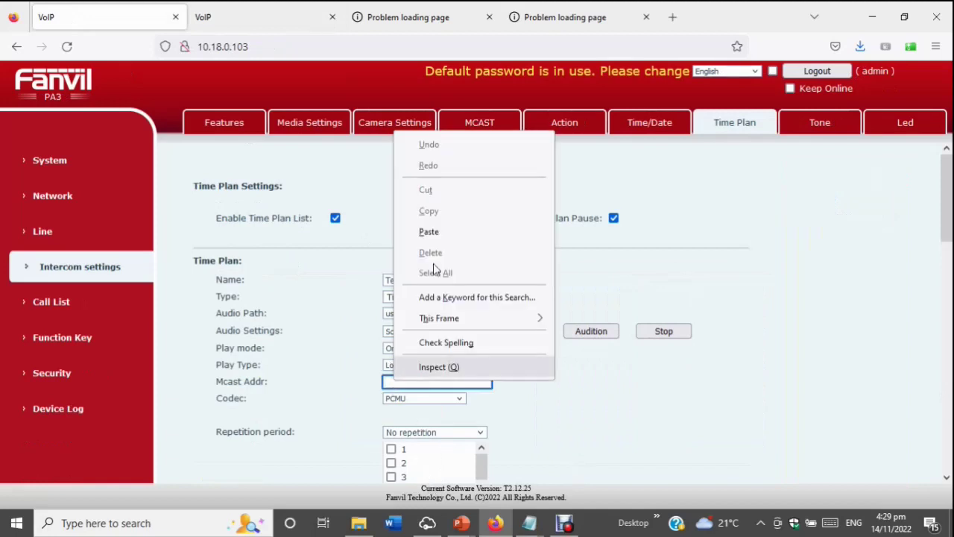
left_click(441, 235)
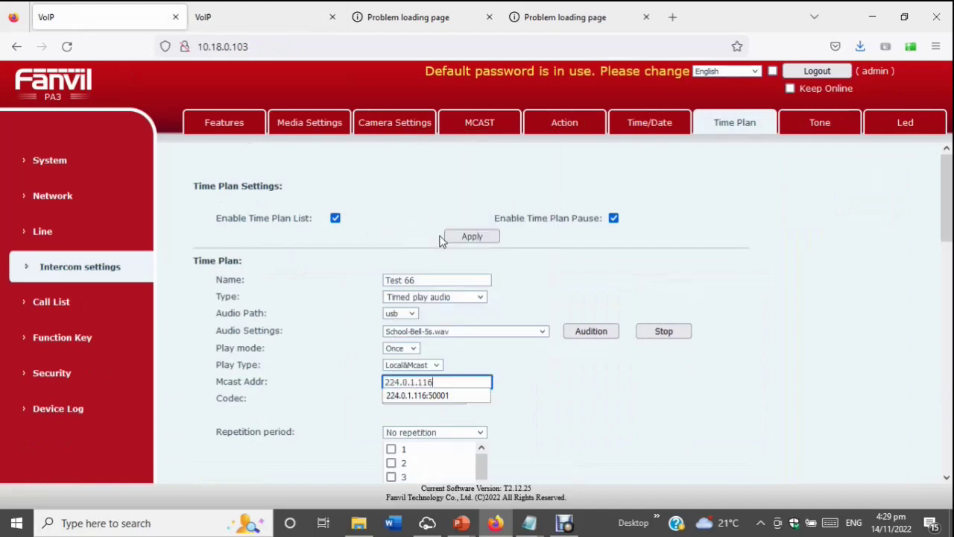
left_click(447, 396)
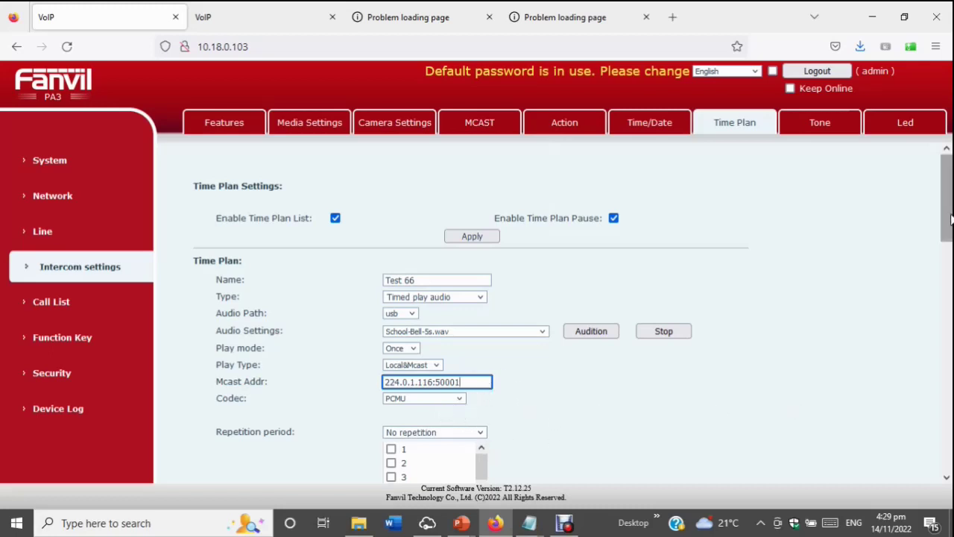
Try Daily and Monthly, then set the Repetition period to Weekly to show the weekday checkboxes
left_click_drag(950, 220, 949, 270)
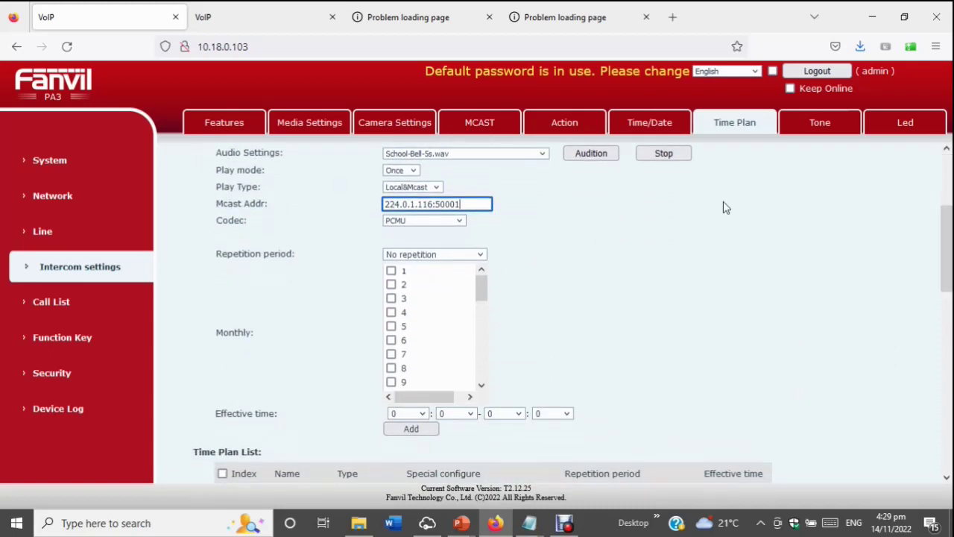
left_click(482, 255)
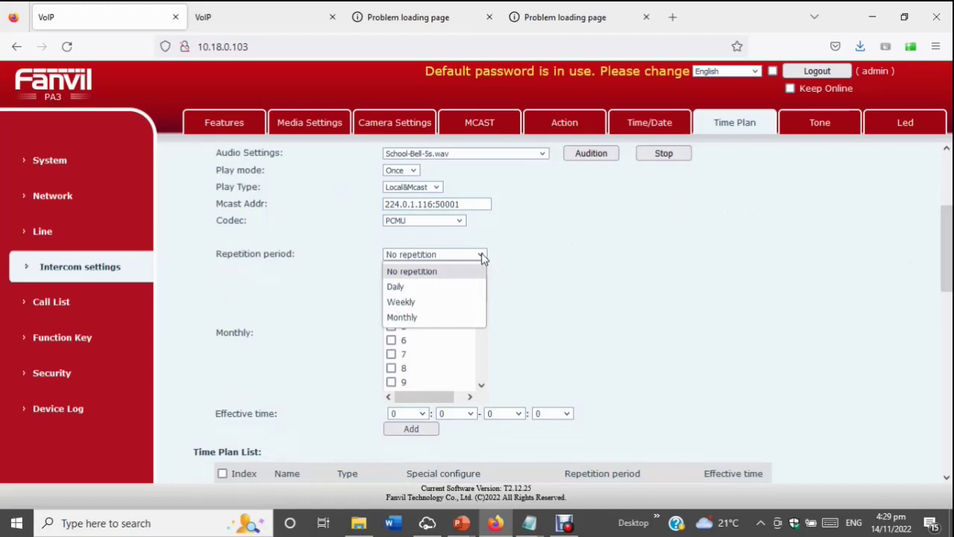
left_click(423, 289)
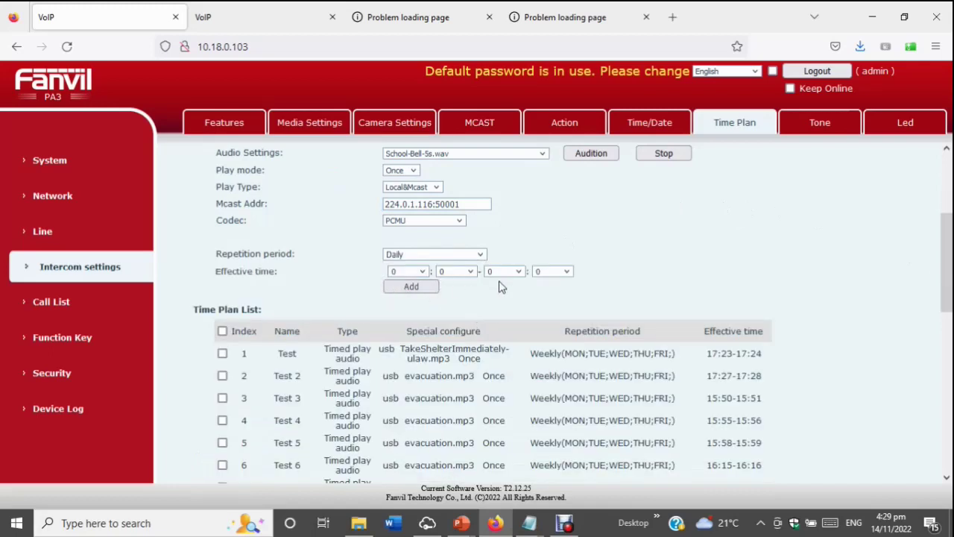
left_click(481, 255)
left_click(428, 301)
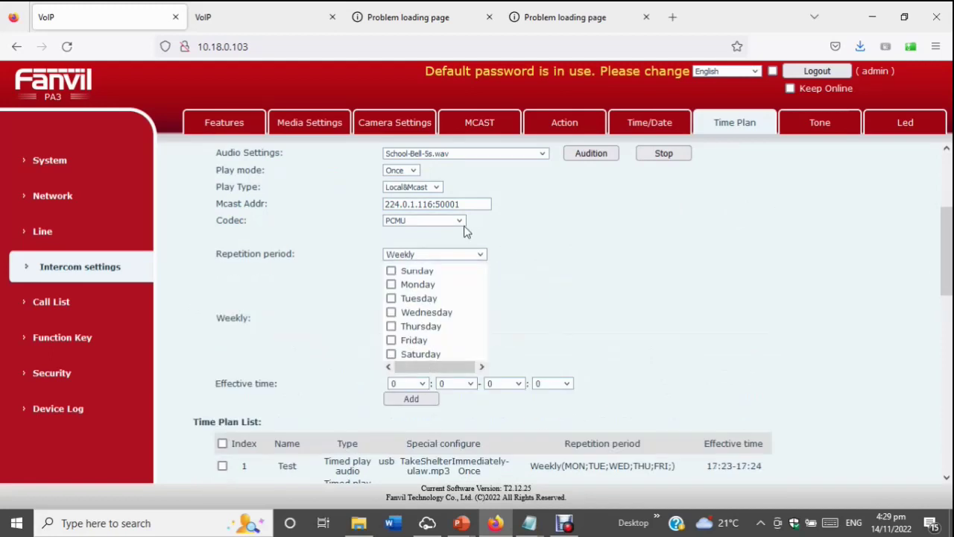
left_click(480, 255)
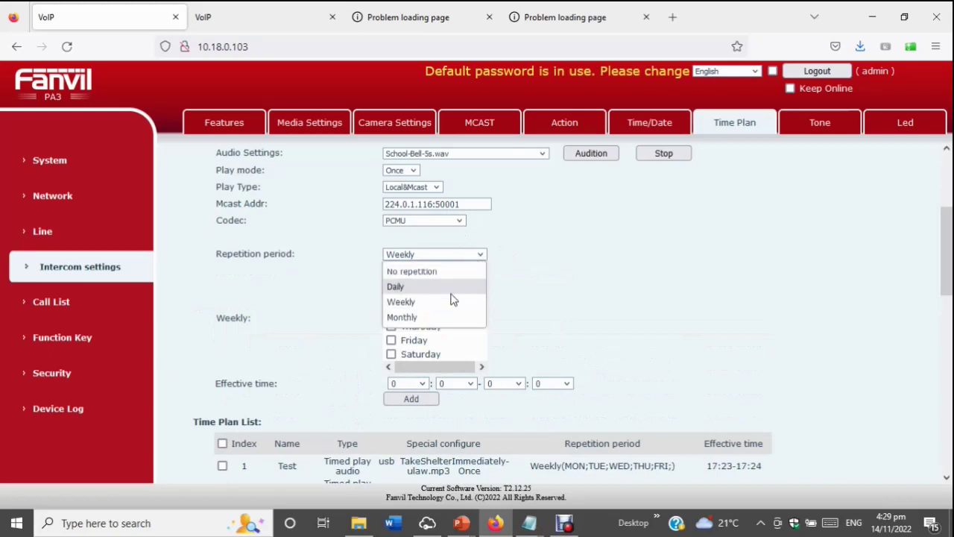
left_click(439, 317)
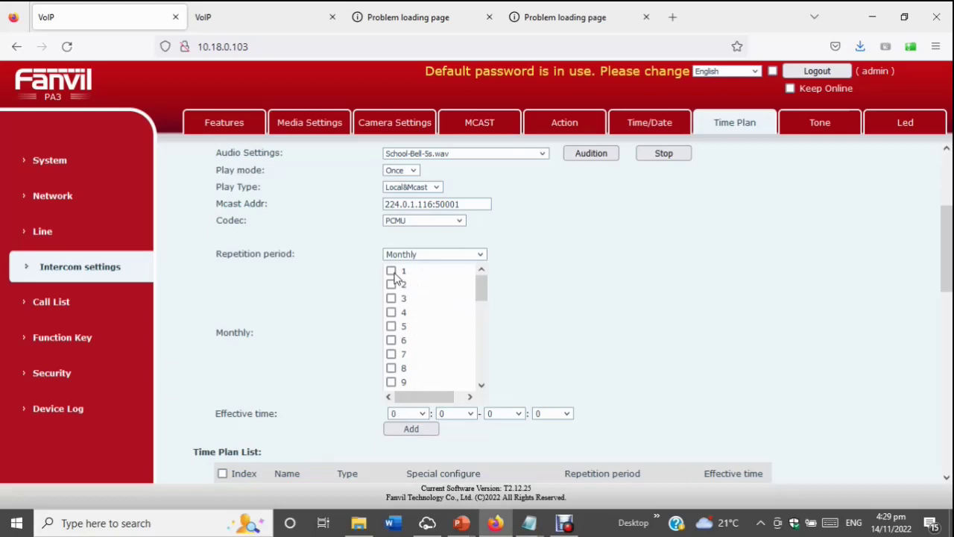
left_click_drag(483, 291, 496, 270)
left_click(483, 257)
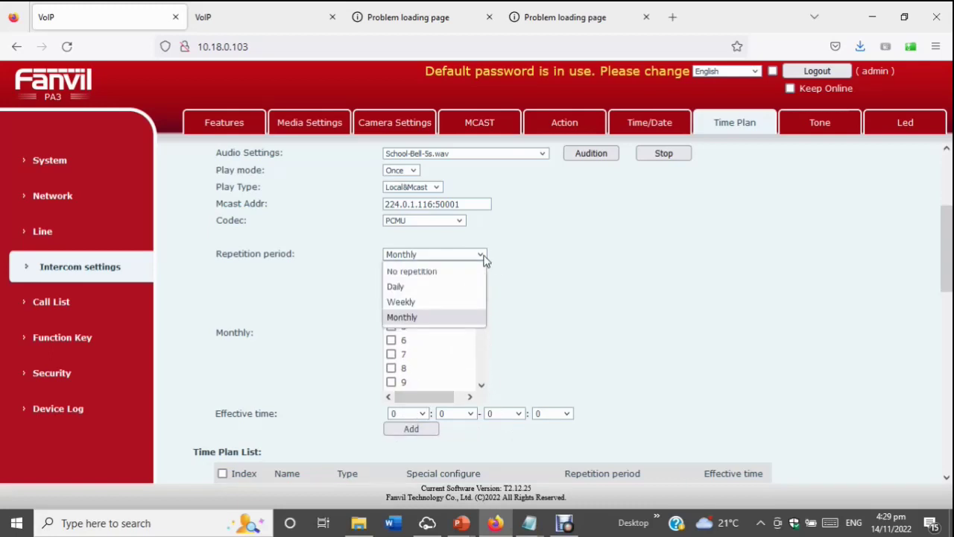
left_click(425, 303)
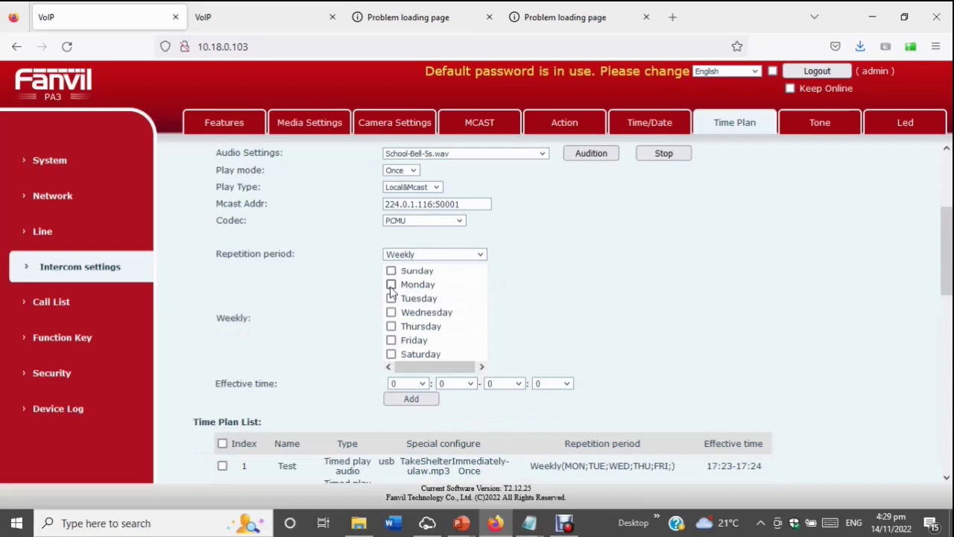
Tick Monday through Saturday as the plan's days
left_click(390, 284)
left_click(391, 299)
left_click(390, 312)
left_click(391, 326)
left_click(391, 340)
left_click(391, 354)
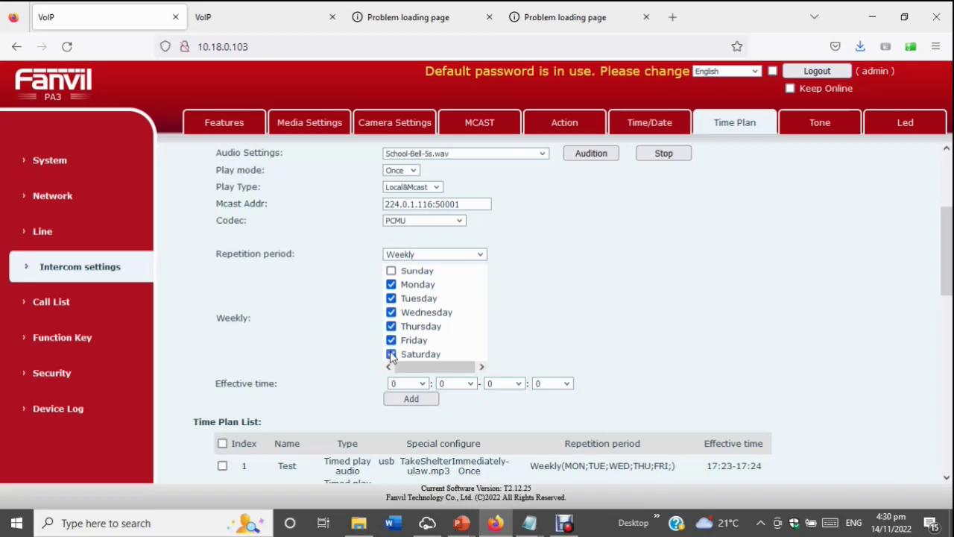
Set the effective start time to 16:32
left_click(423, 385)
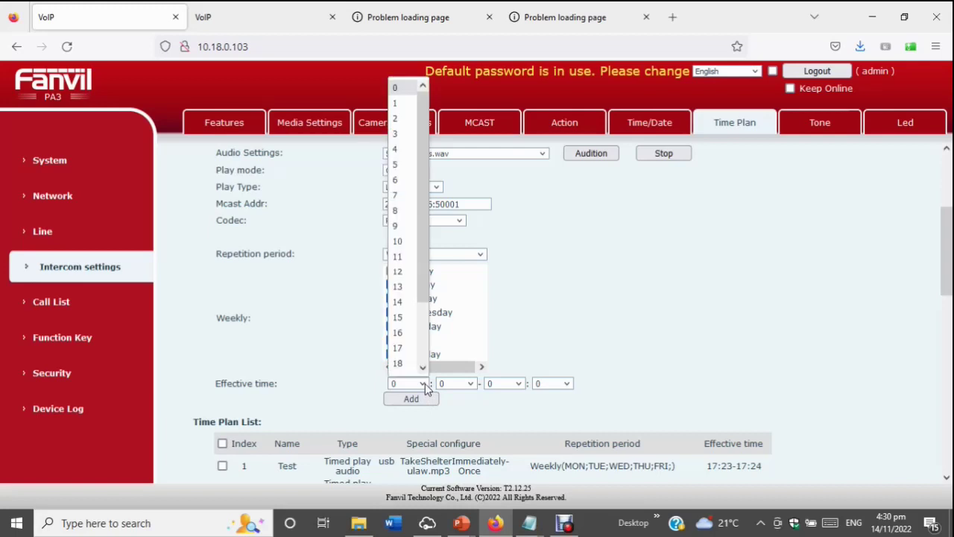
left_click_drag(424, 253, 424, 281)
left_click(399, 308)
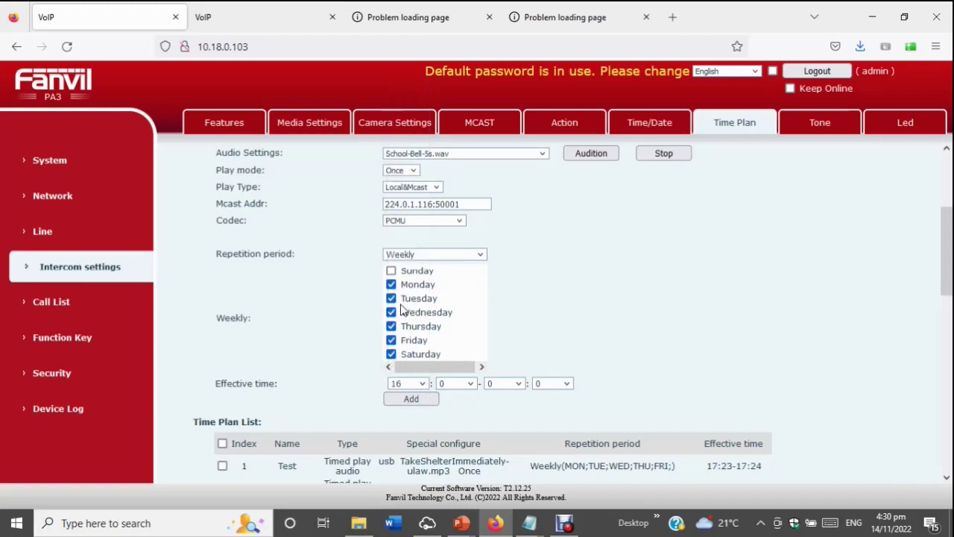
left_click(469, 384)
left_click_drag(471, 139, 486, 287)
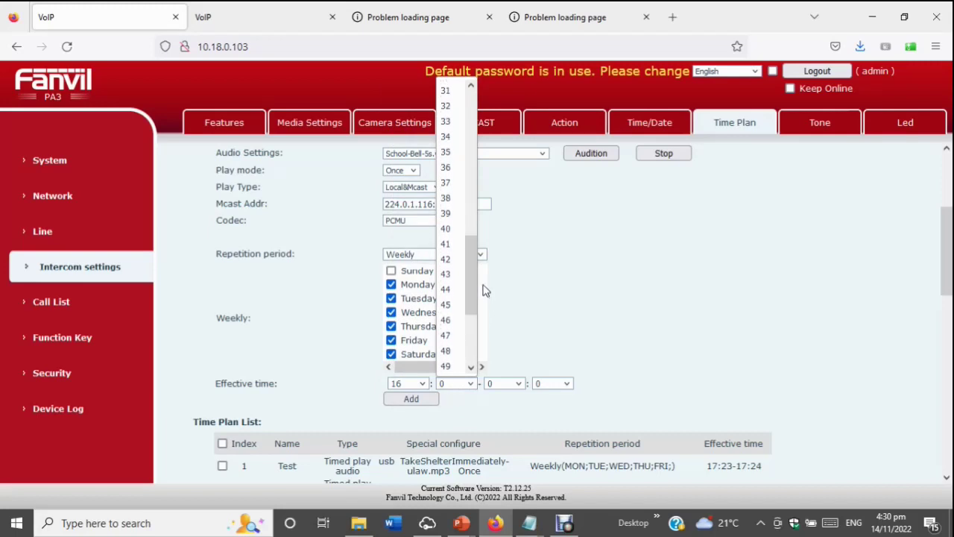
left_click(445, 111)
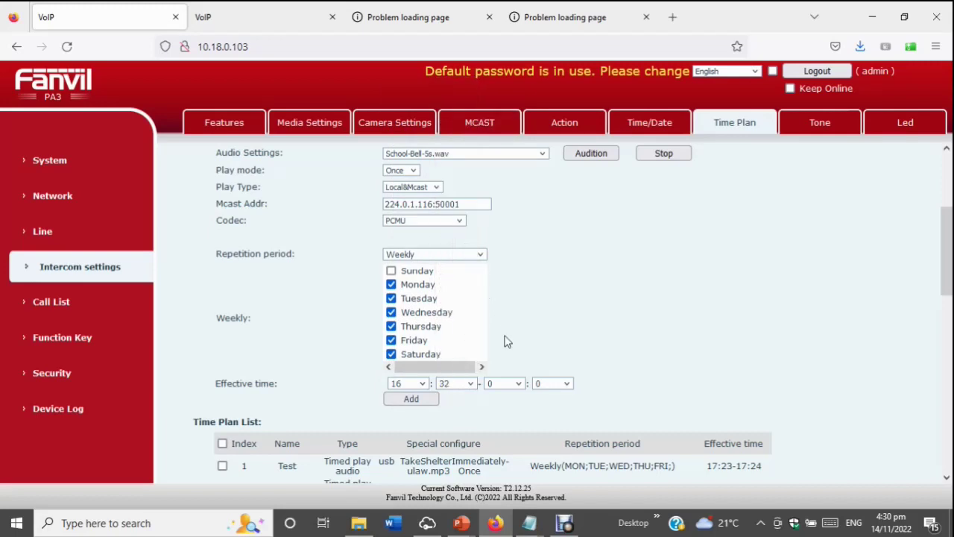
Set the effective end time to 16:33 and add the Test 66 time plan
left_click(520, 385)
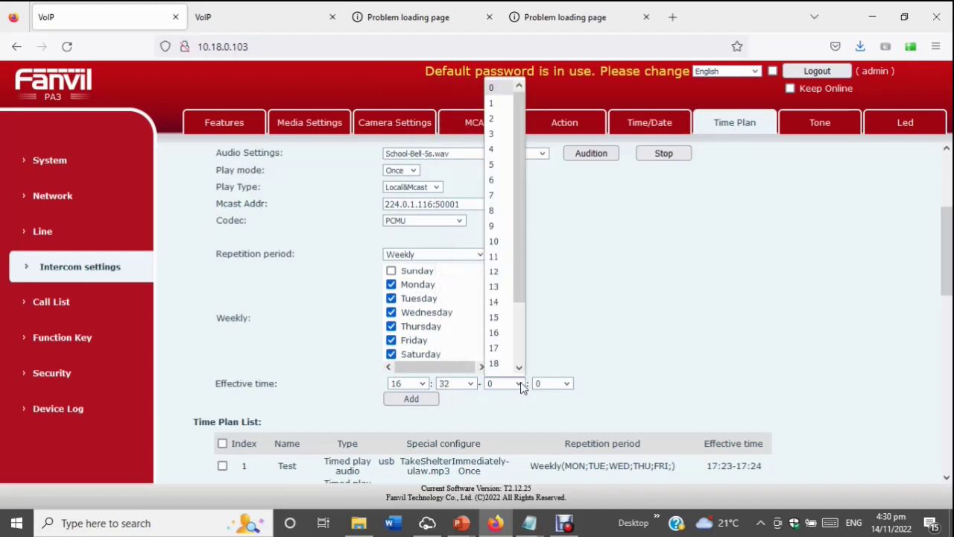
left_click(501, 337)
left_click(567, 387)
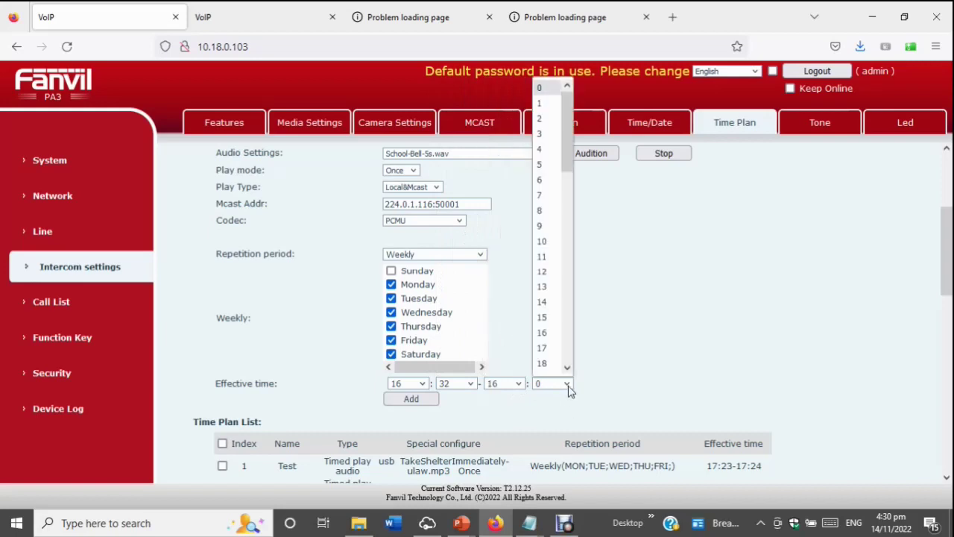
left_click(567, 368)
left_click(567, 368)
left_click(567, 368)
left_click(567, 368)
left_click(568, 368)
left_click(567, 368)
left_click(567, 368)
left_click(567, 368)
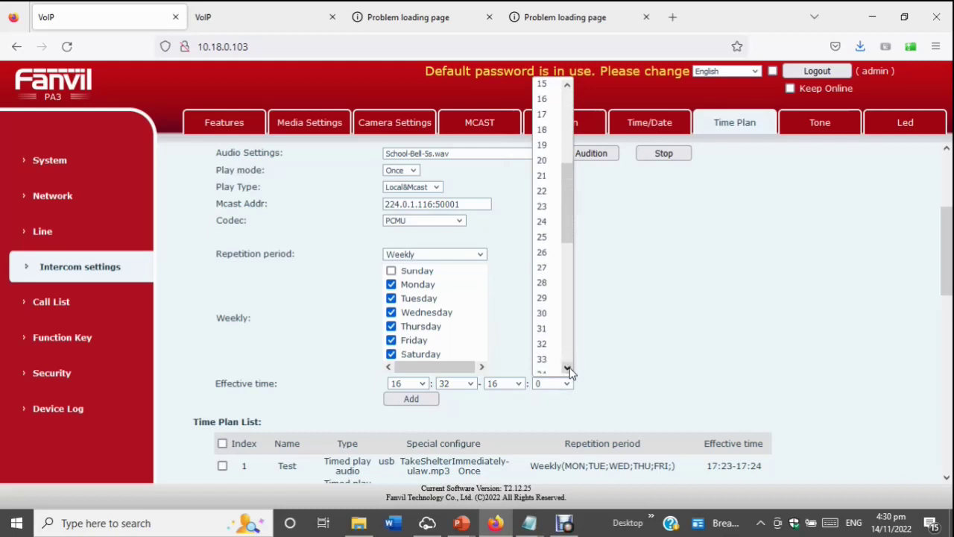
left_click(567, 368)
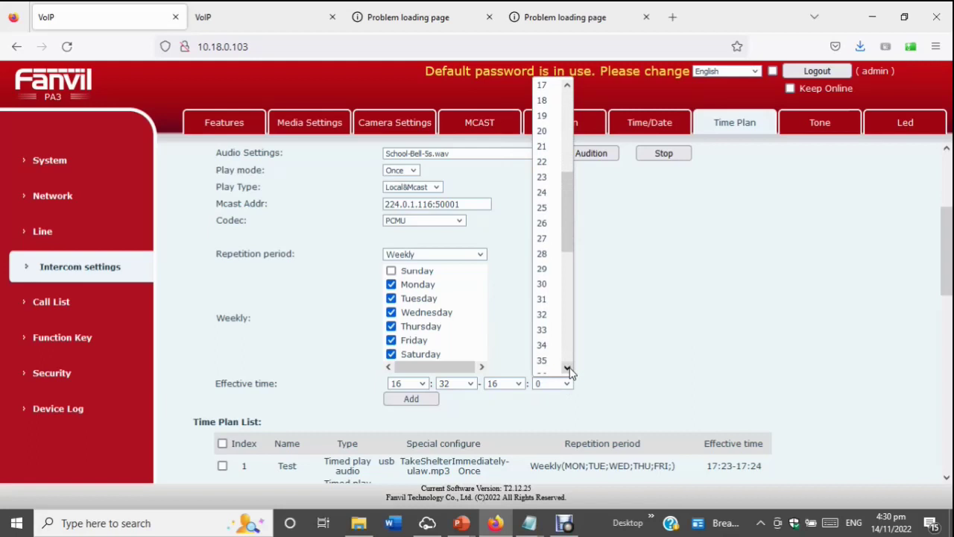
left_click(546, 336)
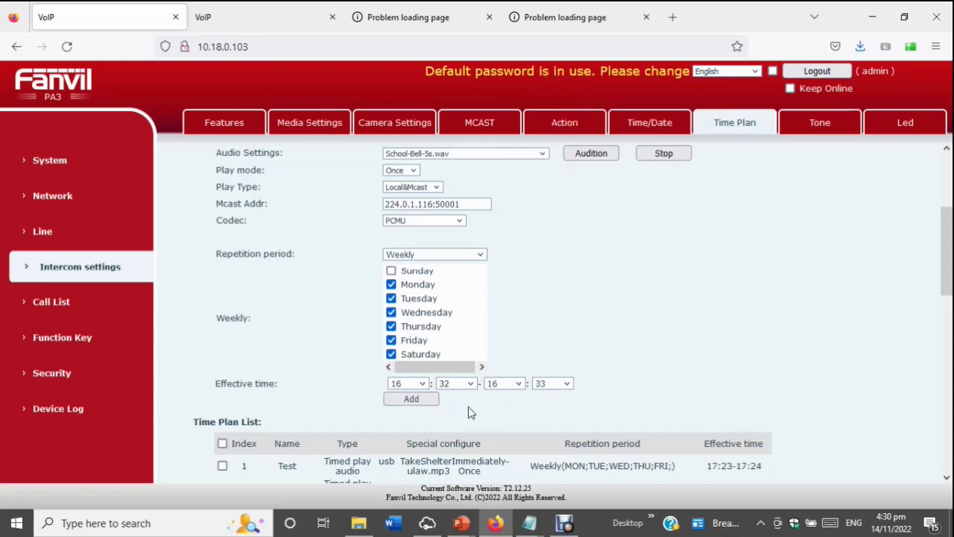
left_click(400, 401)
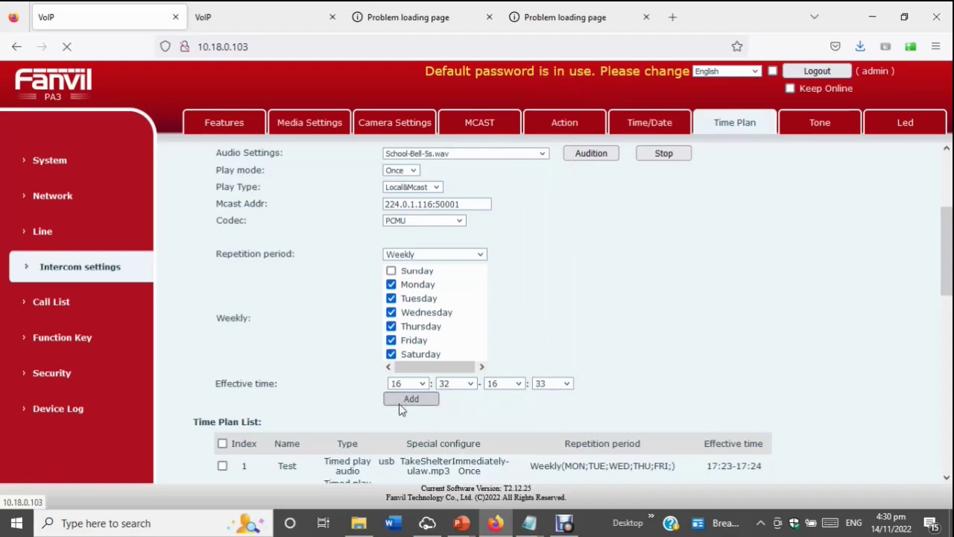